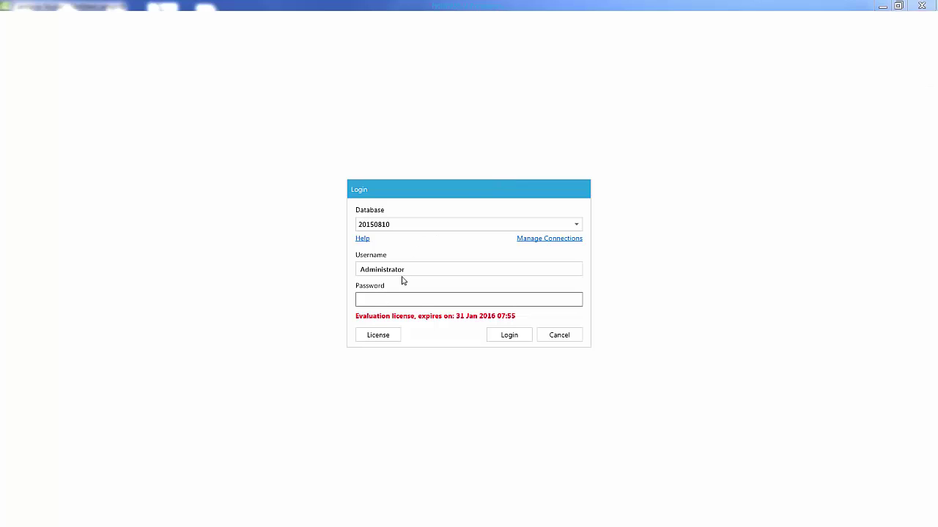
# Step: Log in to the 20150924 database with the account password
pyautogui.click(480, 229)
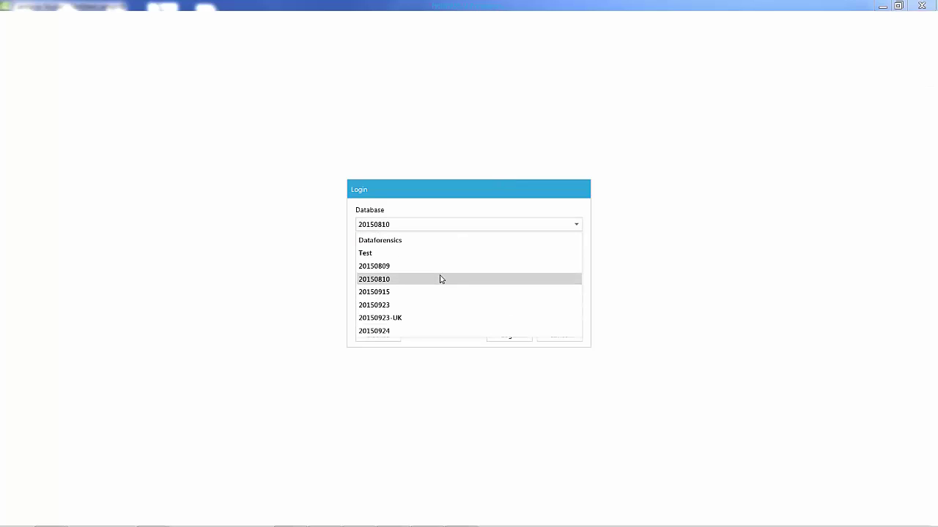
pyautogui.click(392, 331)
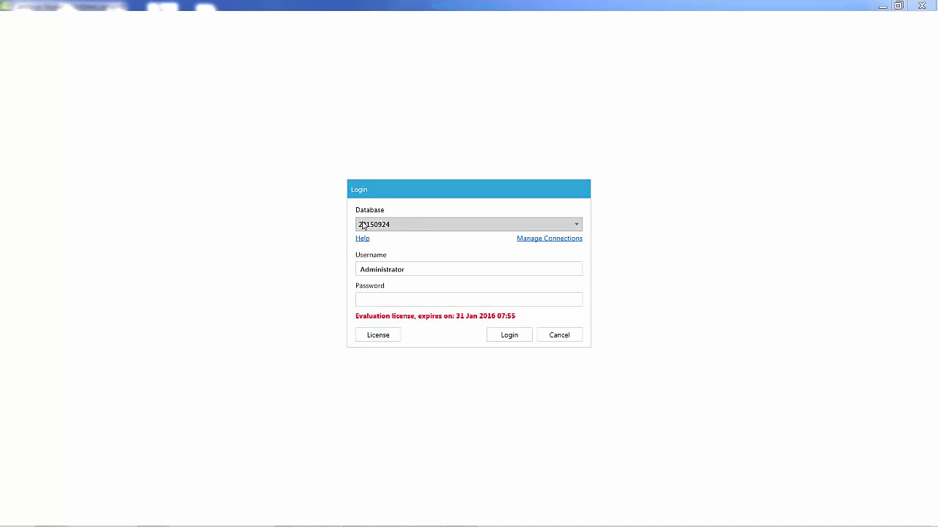
pyautogui.click(395, 298)
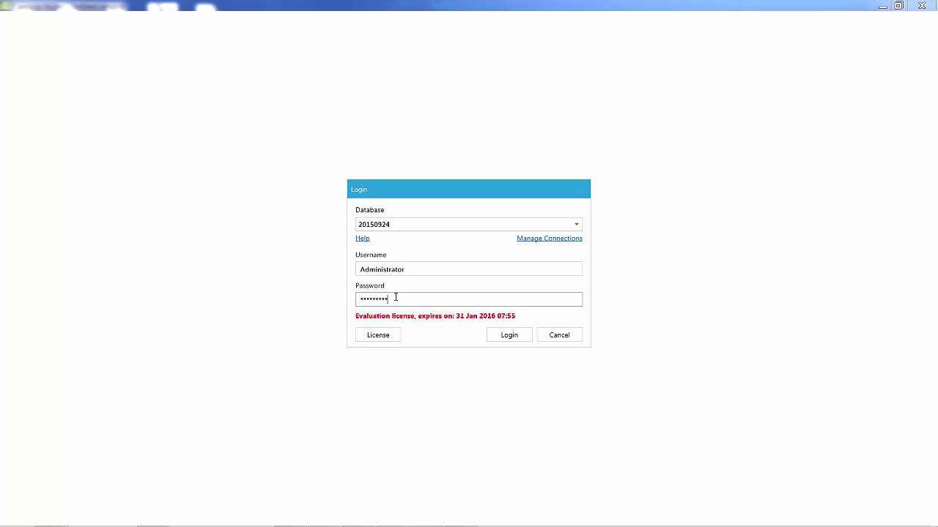
pyautogui.click(515, 337)
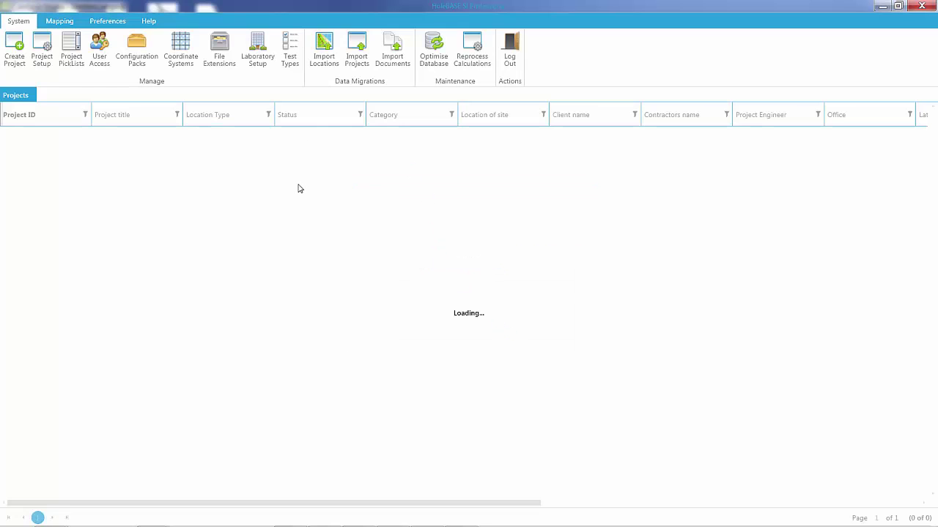
# Step: Start a new project with ID '2015 training' and title 'Some title'
pyautogui.click(16, 52)
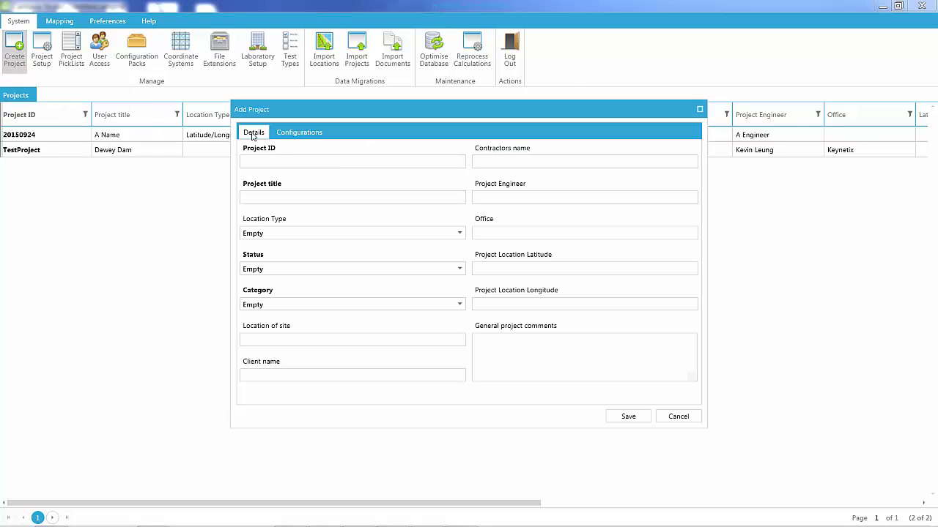
pyautogui.click(274, 162)
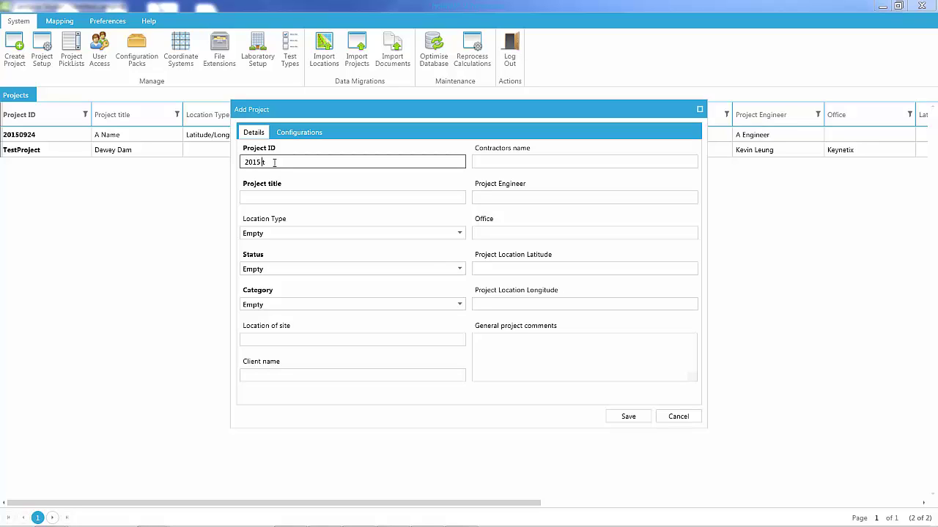
pyautogui.click(281, 194)
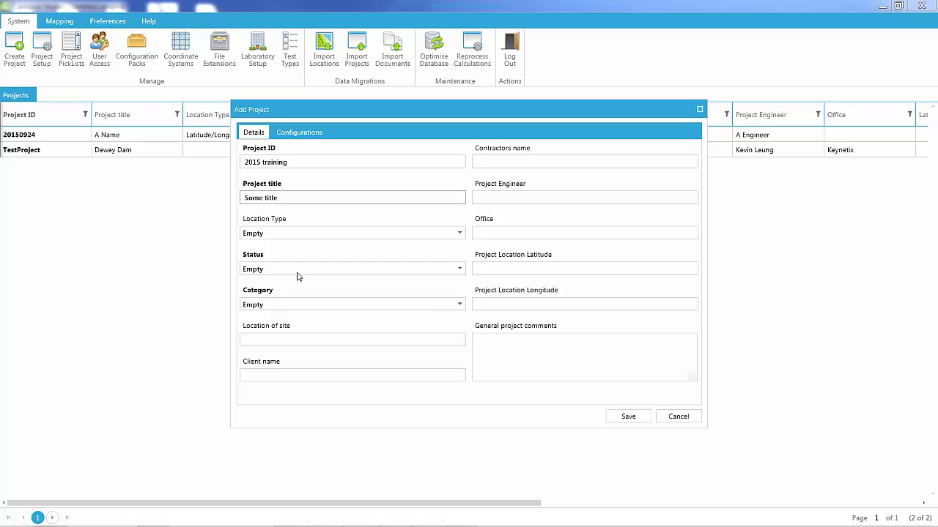
# Step: Set location type to Latitude/Longitude, status to Open and category to Default
pyautogui.click(309, 232)
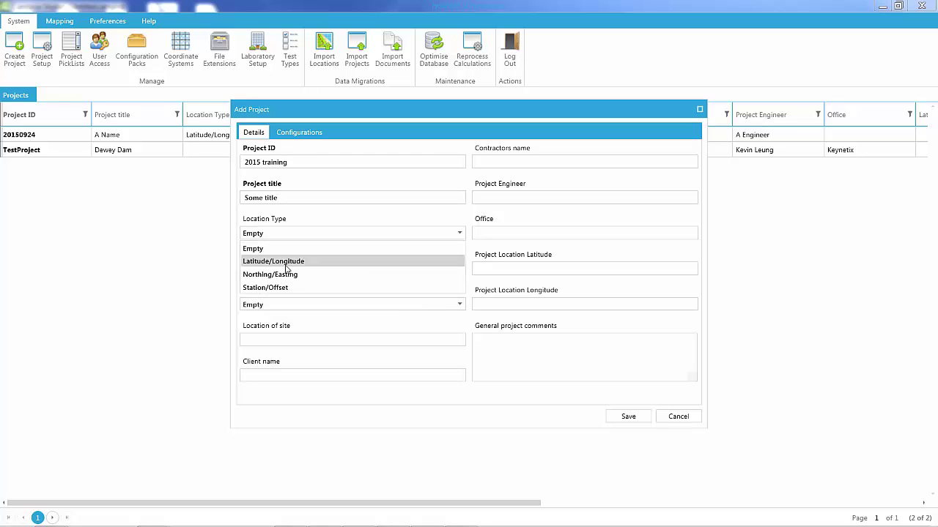
pyautogui.click(285, 265)
pyautogui.click(315, 269)
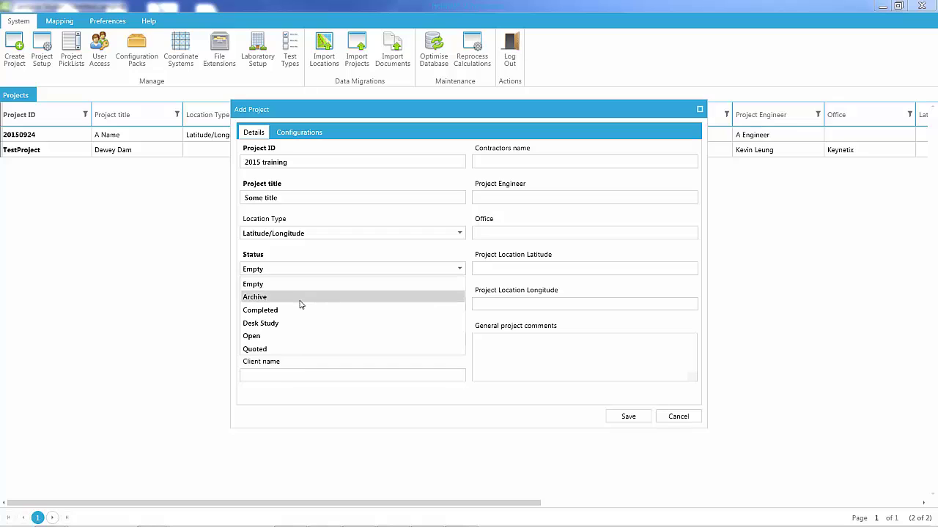
pyautogui.click(276, 337)
pyautogui.click(356, 306)
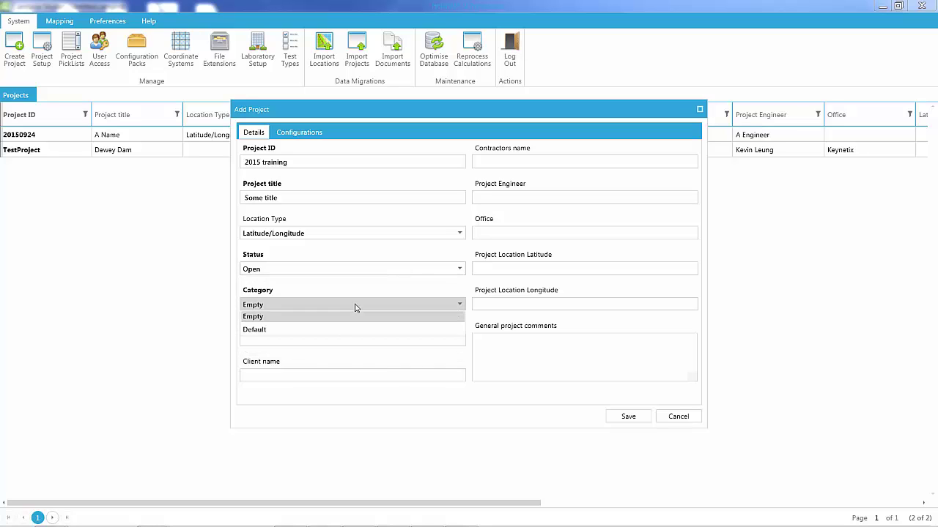
pyautogui.click(278, 332)
# Step: Enter site location 'Some location' and client name 'USACE'
pyautogui.click(345, 339)
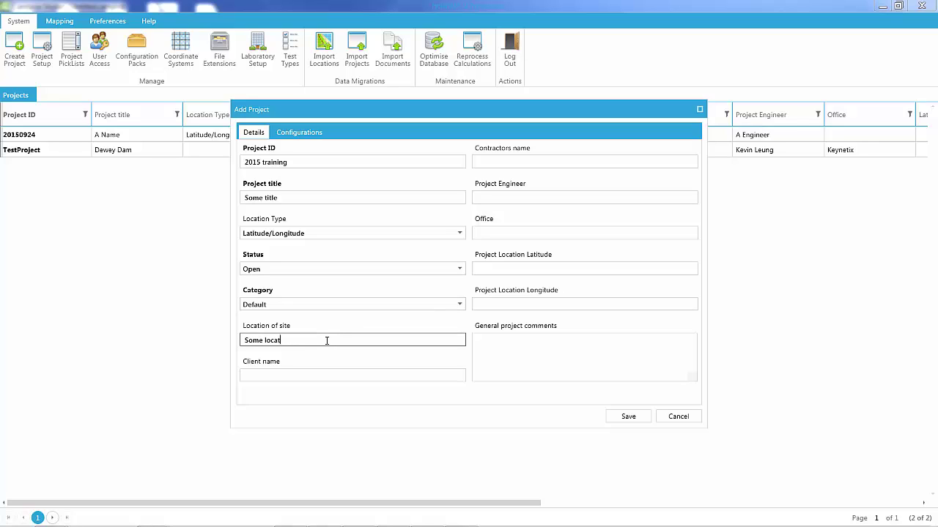
pyautogui.write('Some location')
pyautogui.click(320, 378)
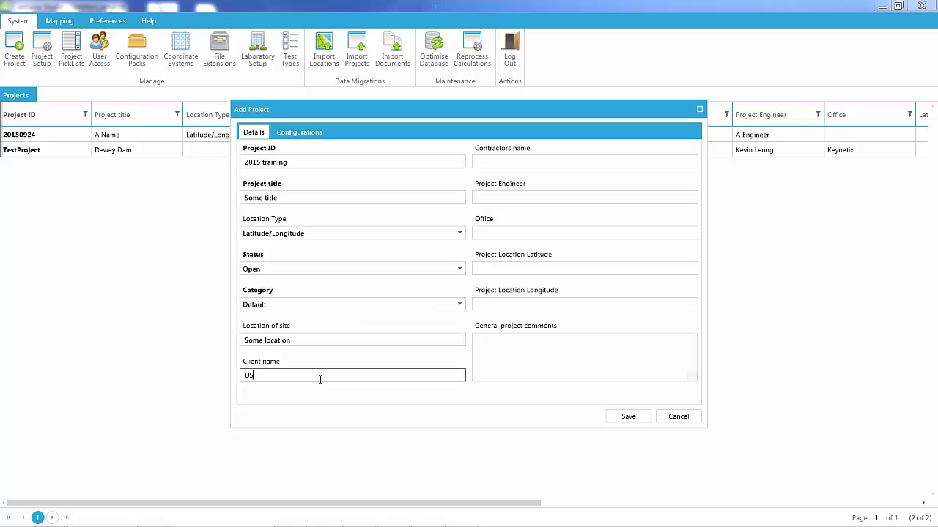
pyautogui.write('USACE')
pyautogui.click(547, 161)
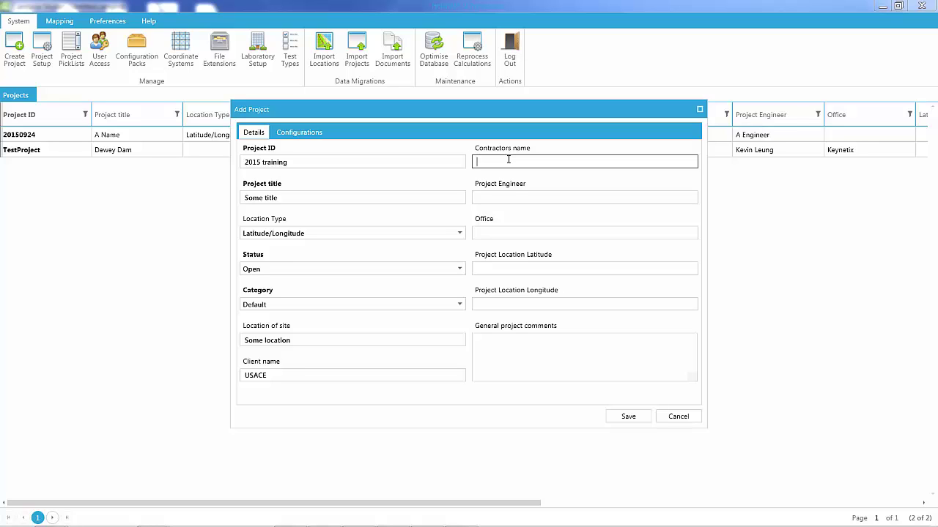
# Step: Assign the ASTM - Default config pack and NAD83 / UTM zone 14N, then save the project
pyautogui.click(307, 135)
pyautogui.click(284, 165)
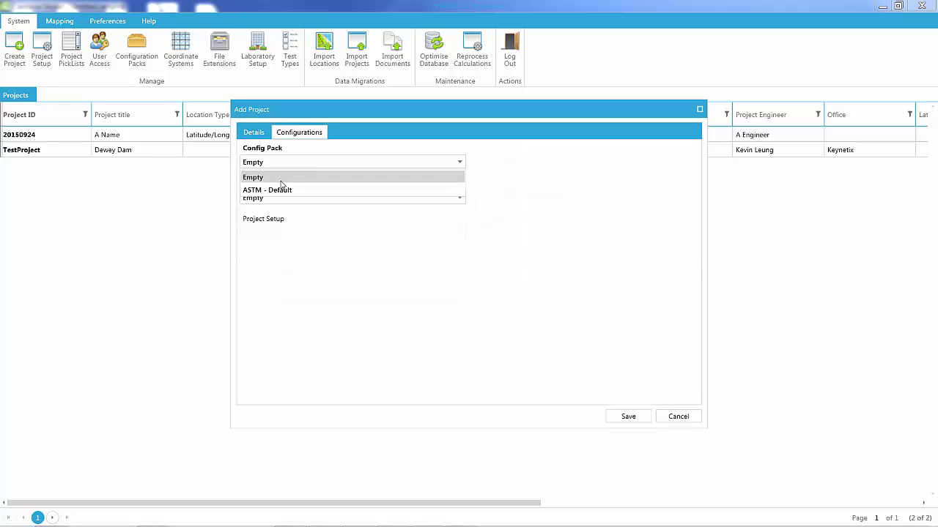
pyautogui.click(279, 191)
pyautogui.click(297, 198)
pyautogui.moveTo(460, 228); pyautogui.dragTo(462, 205)
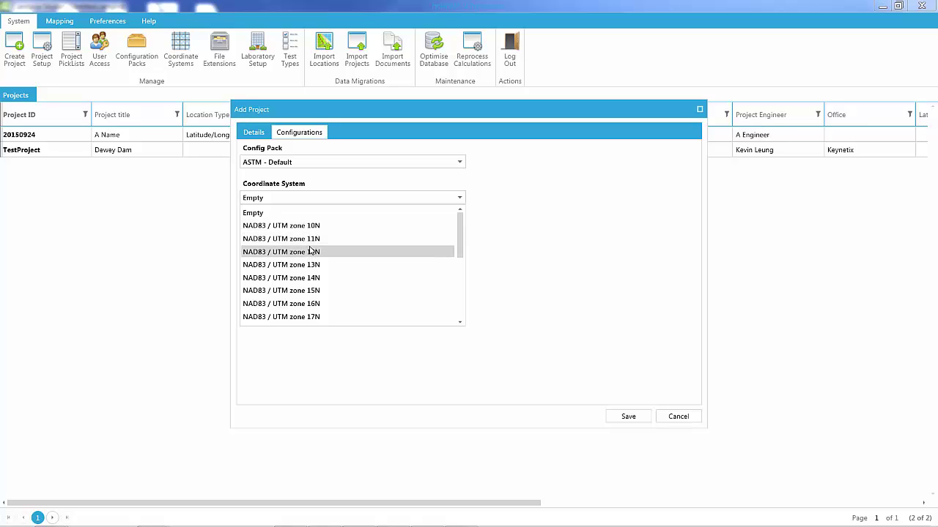
pyautogui.click(303, 279)
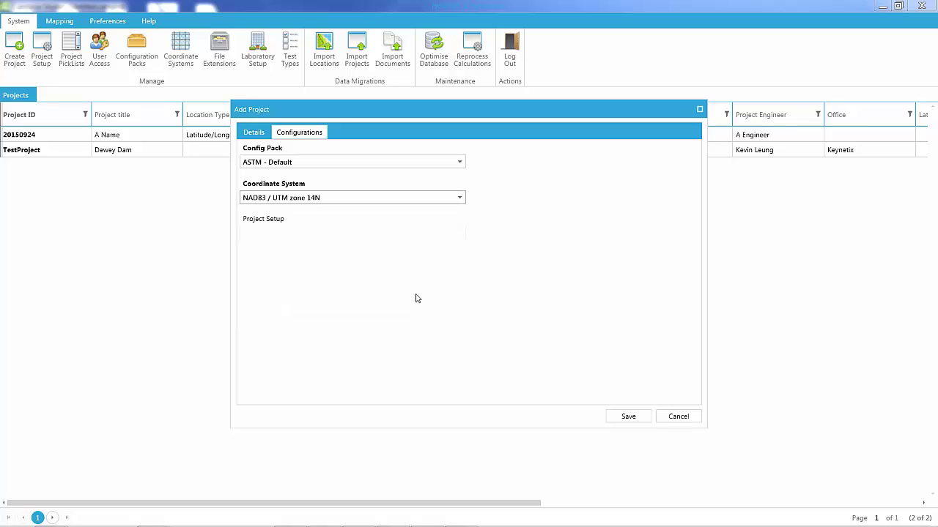
pyautogui.click(630, 418)
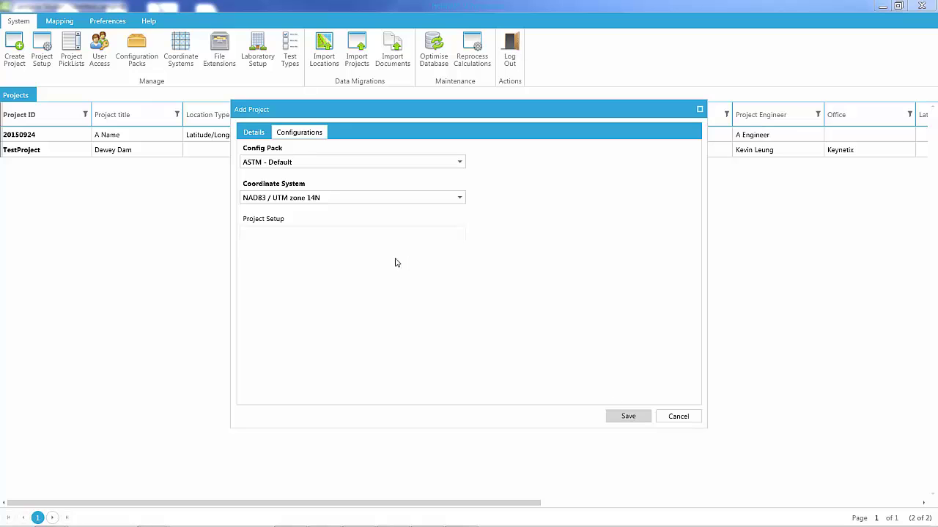
pyautogui.click(526, 287)
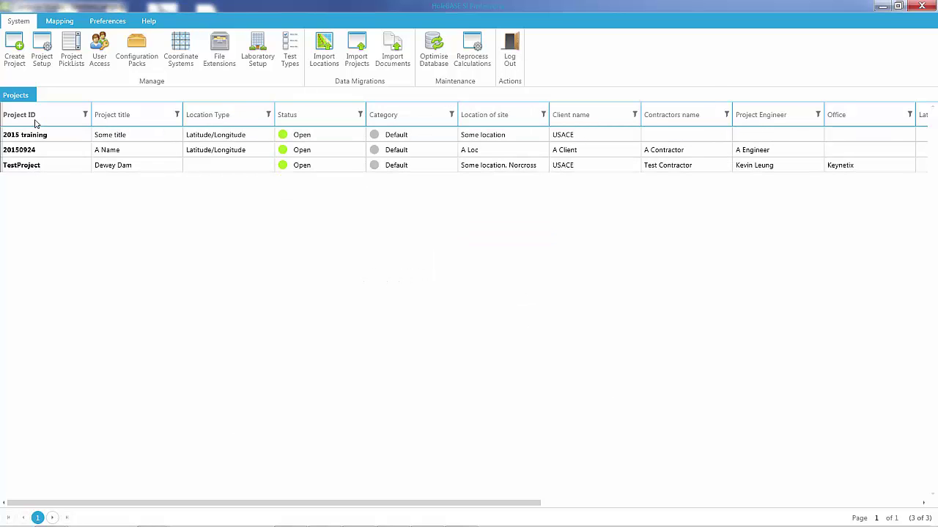
# Step: Open the 2015 training project from the Projects grid
pyautogui.click(38, 137)
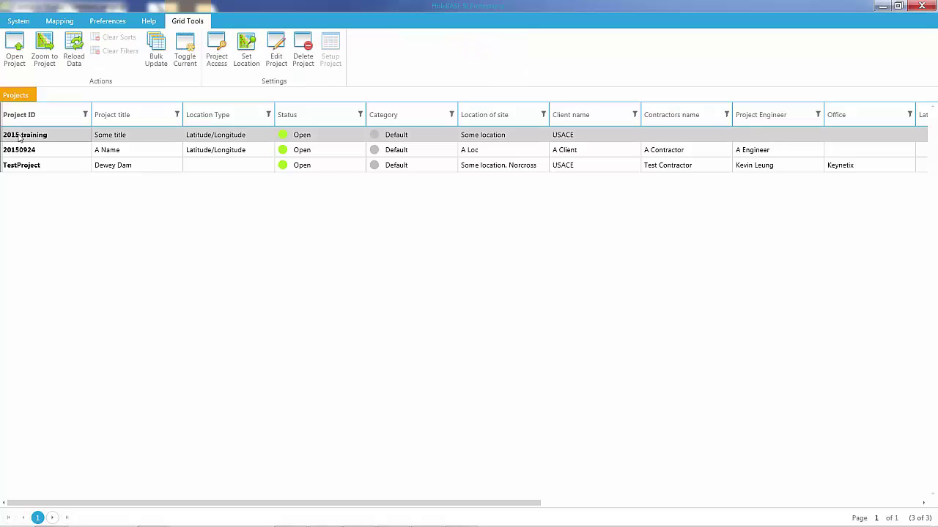
pyautogui.doubleClick(18, 138)
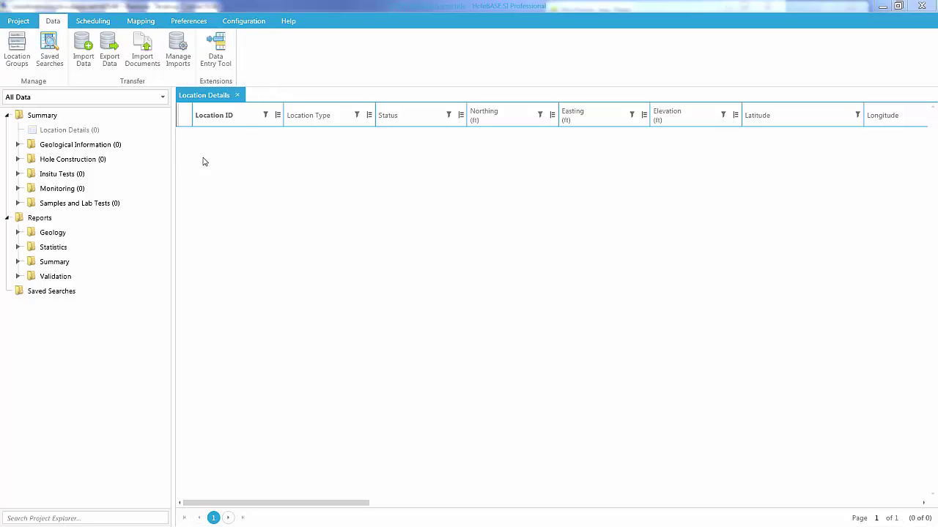
# Step: Start a data import in pLog Tablet format and proceed to pLog sign-in
pyautogui.click(90, 49)
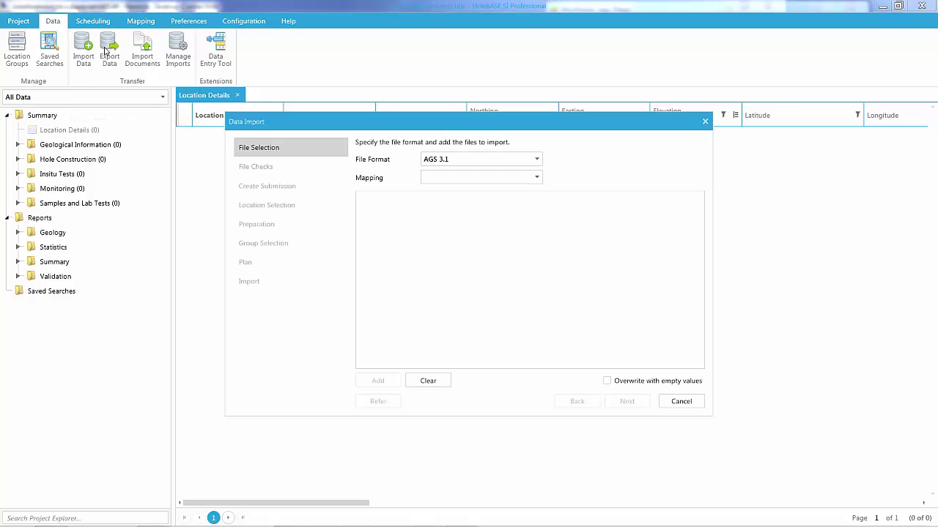
pyautogui.click(480, 160)
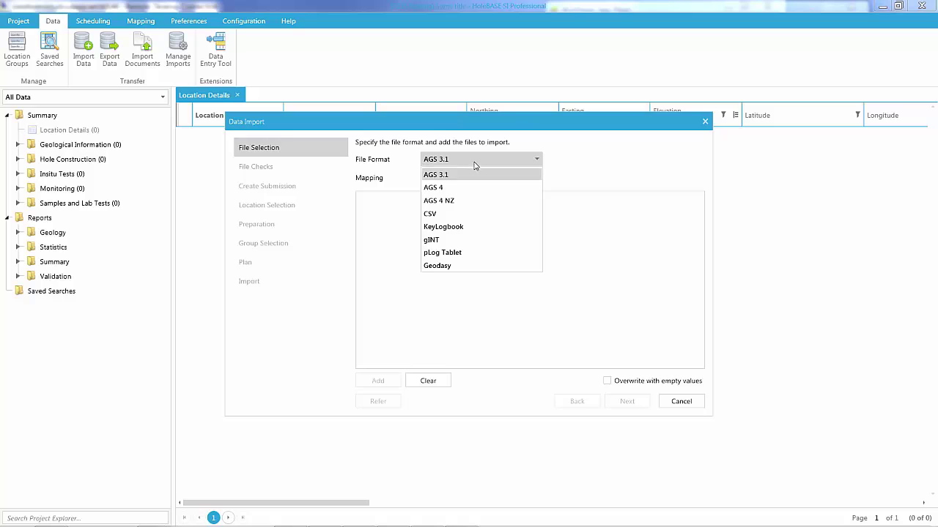
pyautogui.click(449, 253)
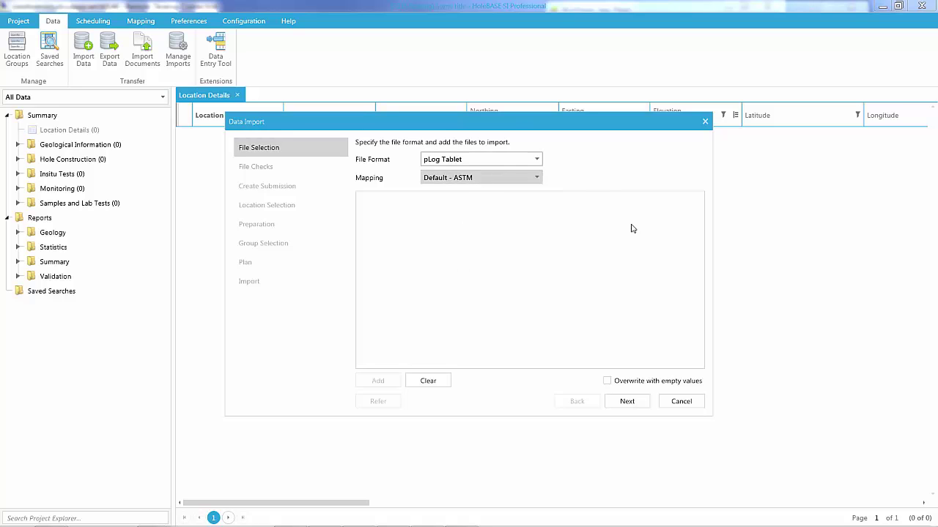
pyautogui.click(627, 402)
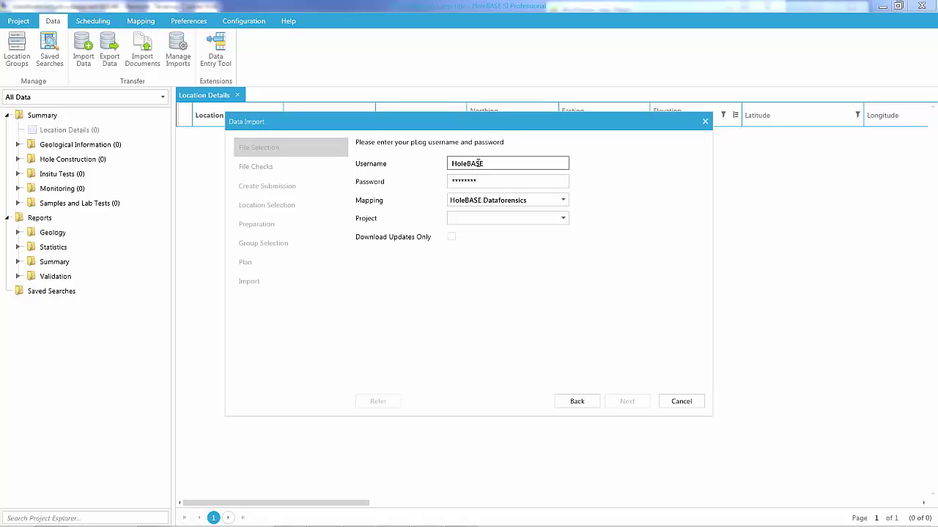
# Step: Pick the Dewey Dam pLog project and begin downloading its tablet data
pyautogui.click(561, 218)
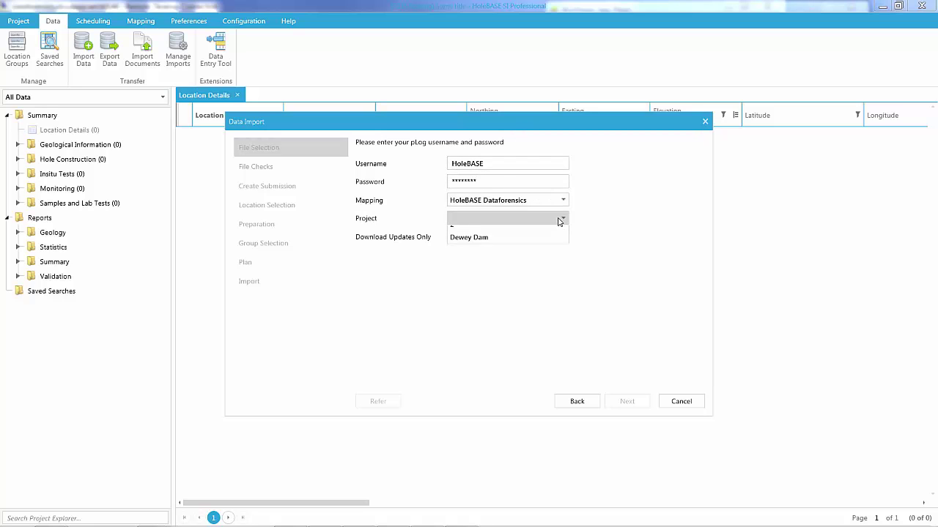
pyautogui.click(485, 247)
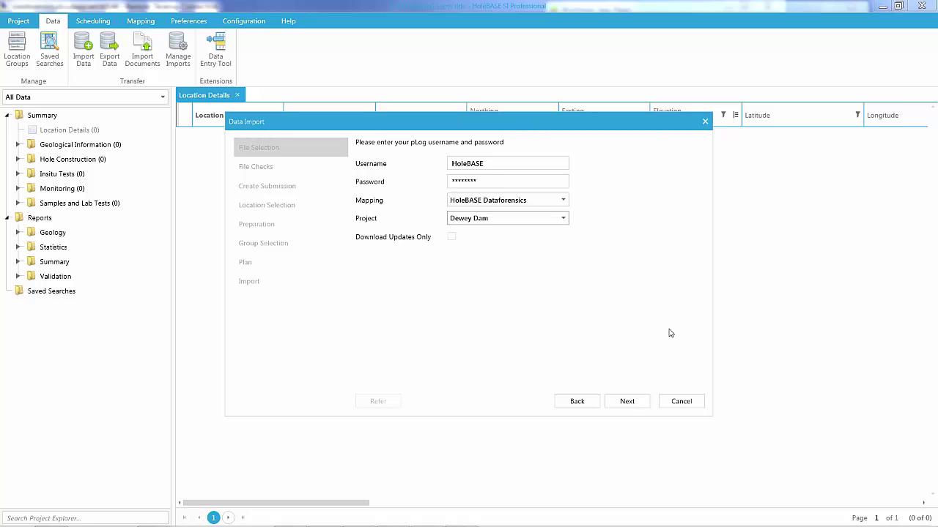
pyautogui.click(630, 405)
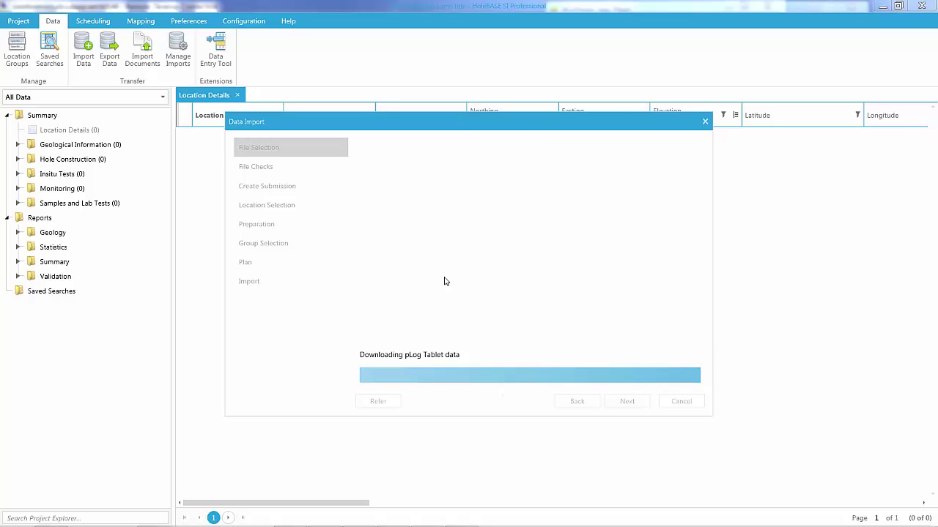
# Step: Let the downloaded CSV files pass the file checks, then continue to location selection
pyautogui.moveTo(393, 520)
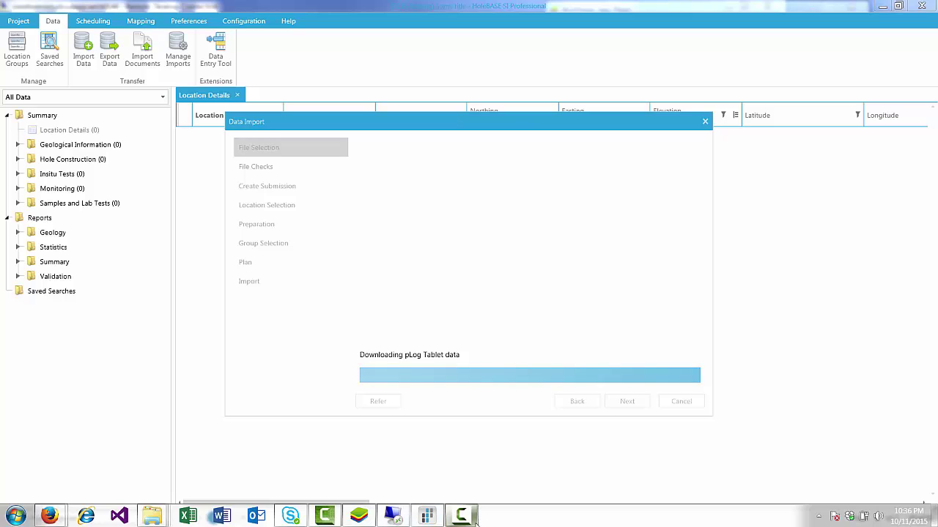
pyautogui.click(475, 522)
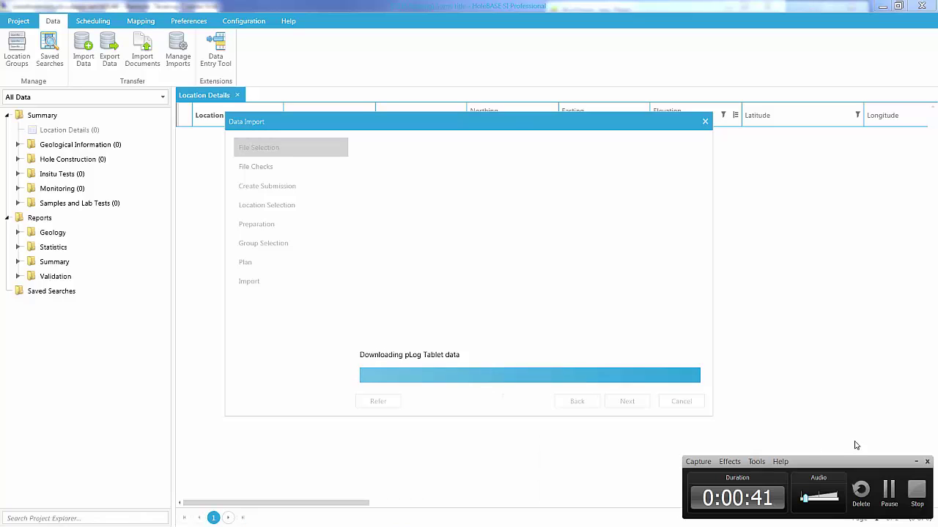
pyautogui.click(886, 489)
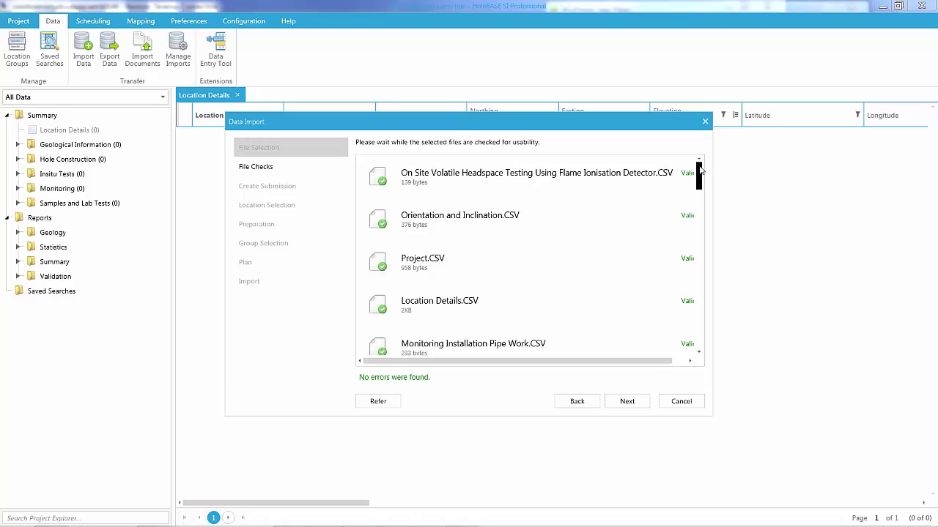
pyautogui.moveTo(701, 171); pyautogui.dragTo(661, 329)
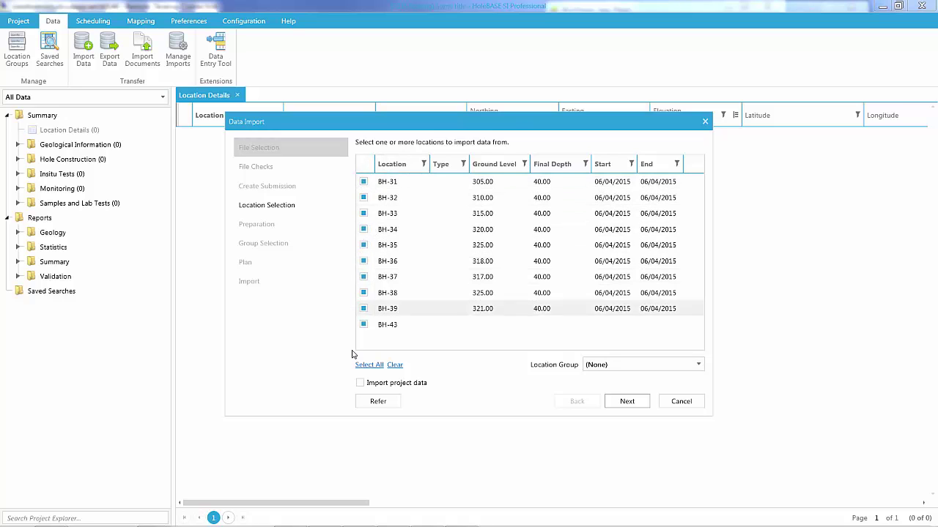
# Step: Include all locations BH-31 to BH-43 and all data groups, then run the import
pyautogui.click(393, 365)
pyautogui.click(367, 366)
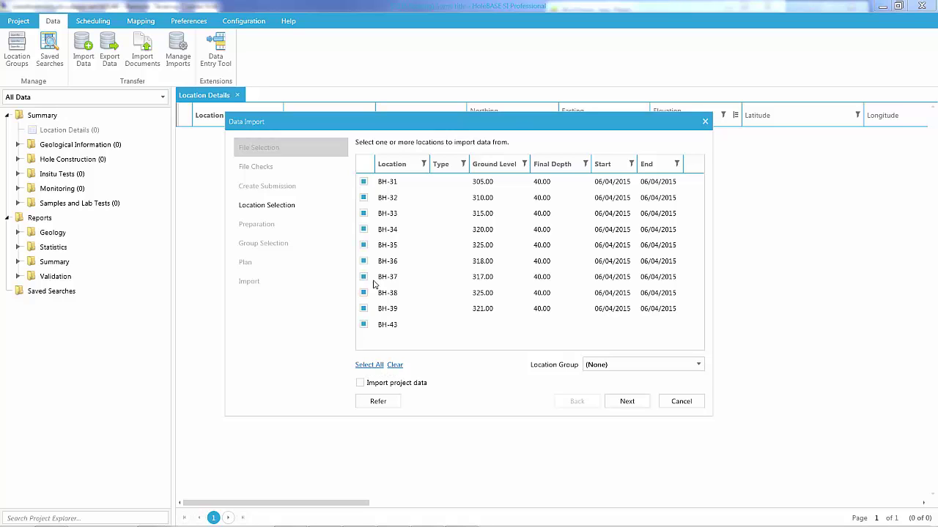
pyautogui.click(627, 403)
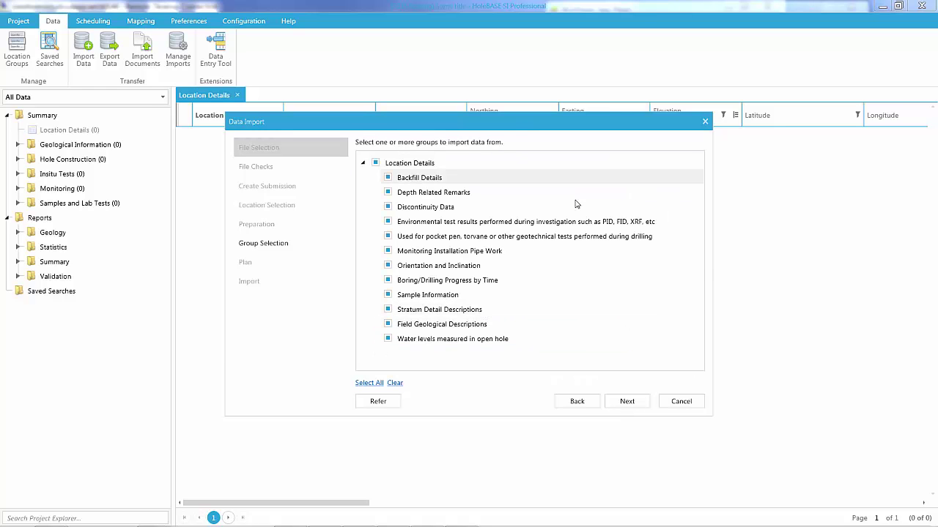
pyautogui.click(627, 403)
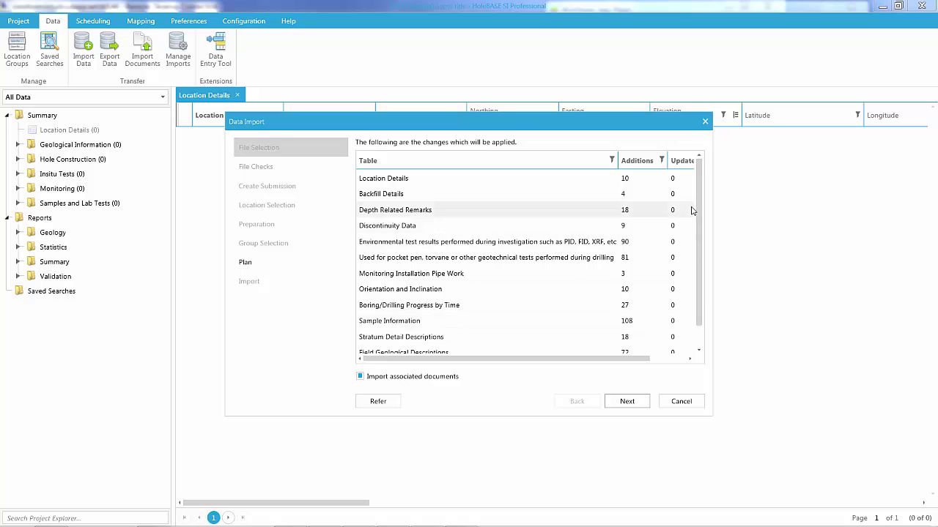
pyautogui.scroll(-1, 689, 220)
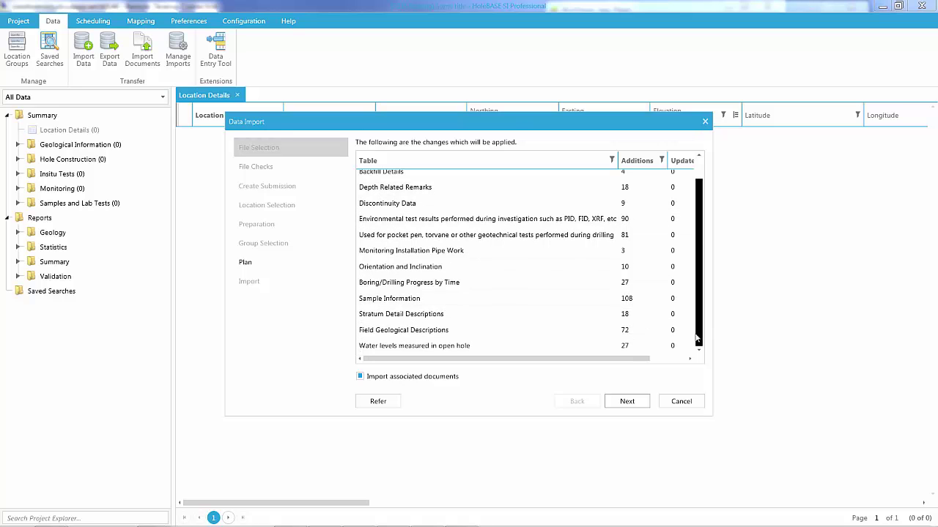
pyautogui.click(628, 402)
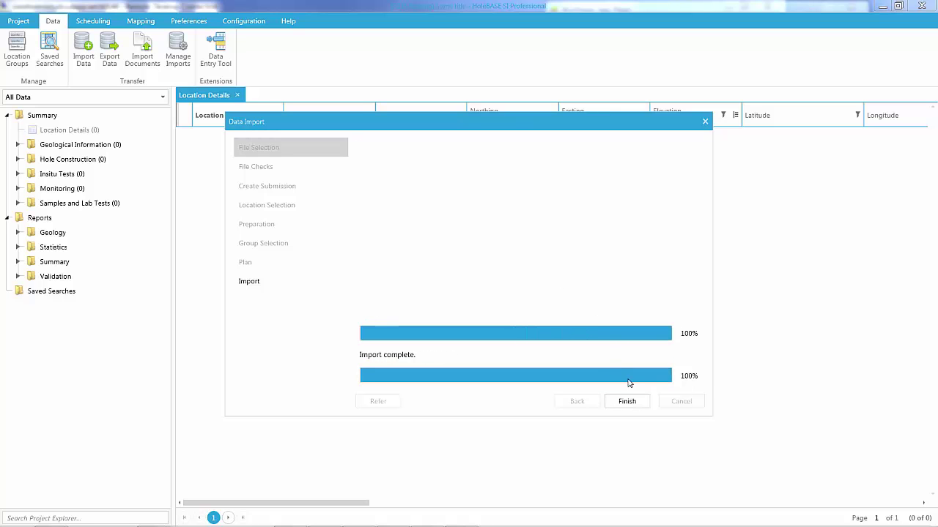
# Step: Finish the import and generate a Quick Log for borehole BH-31
pyautogui.click(626, 402)
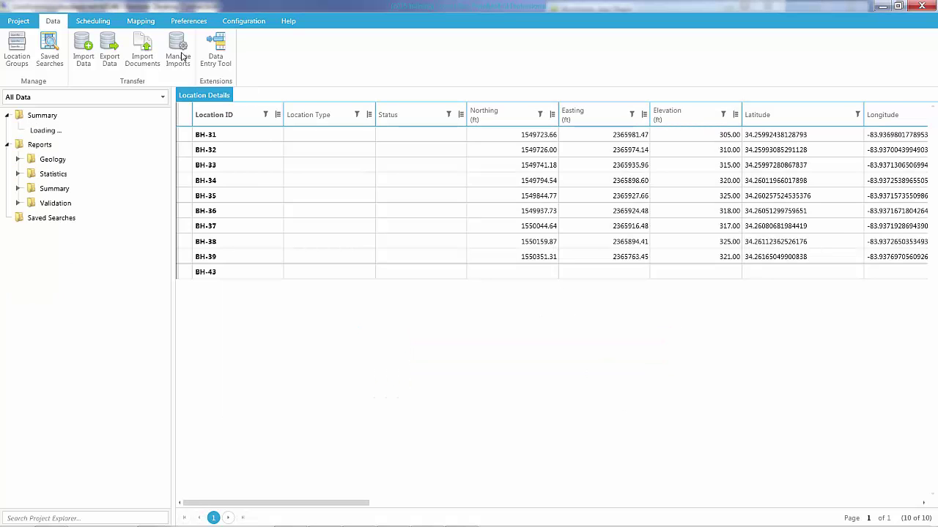
pyautogui.click(211, 140)
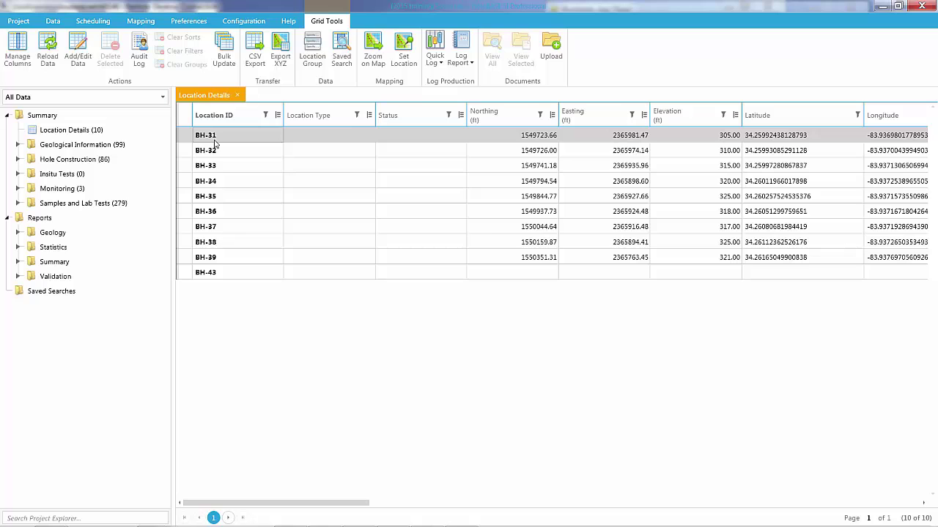
pyautogui.rightClick(214, 145)
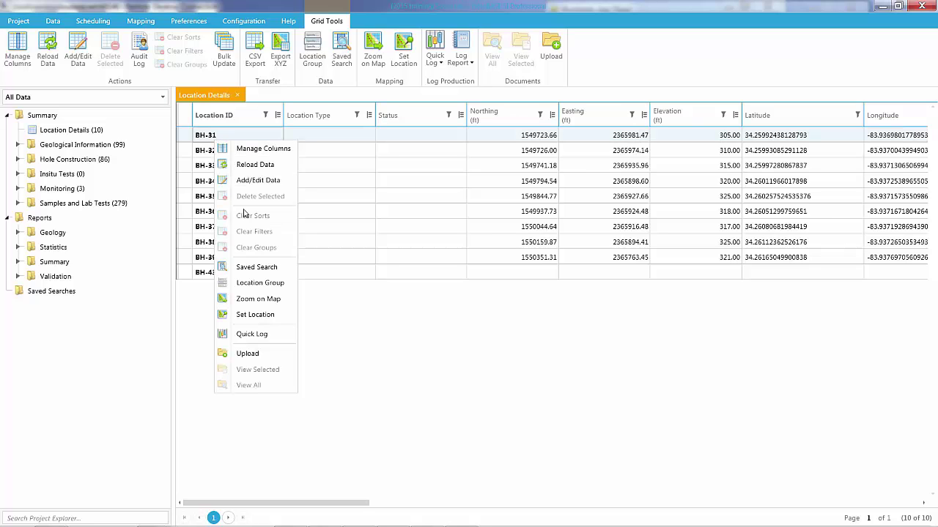
pyautogui.click(261, 335)
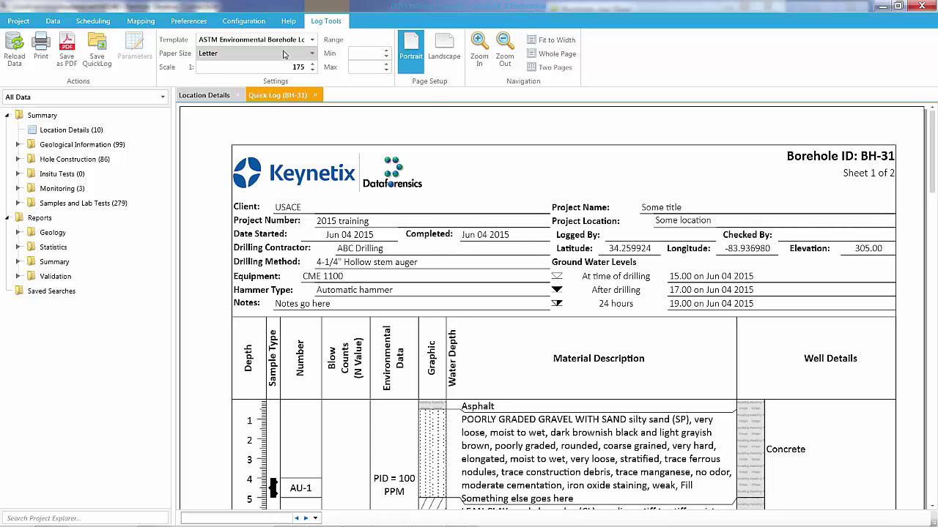
pyautogui.click(314, 41)
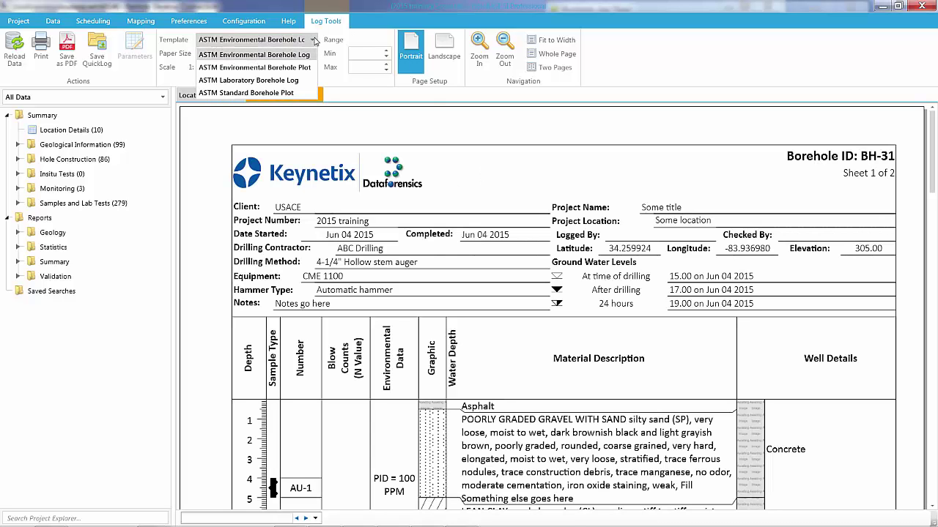